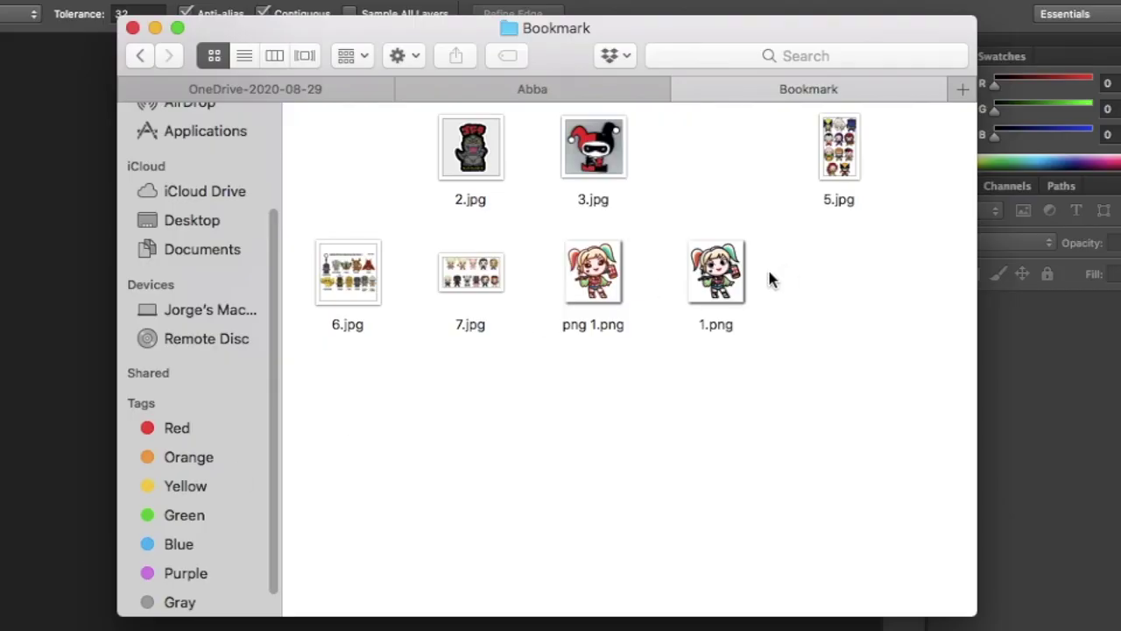
# Step: Open 1.png and enlarge its canvas on all sides with the Crop tool, leaving most of the extra space above the figure
pyautogui.moveTo(716, 272); pyautogui.dragTo(553, 250)
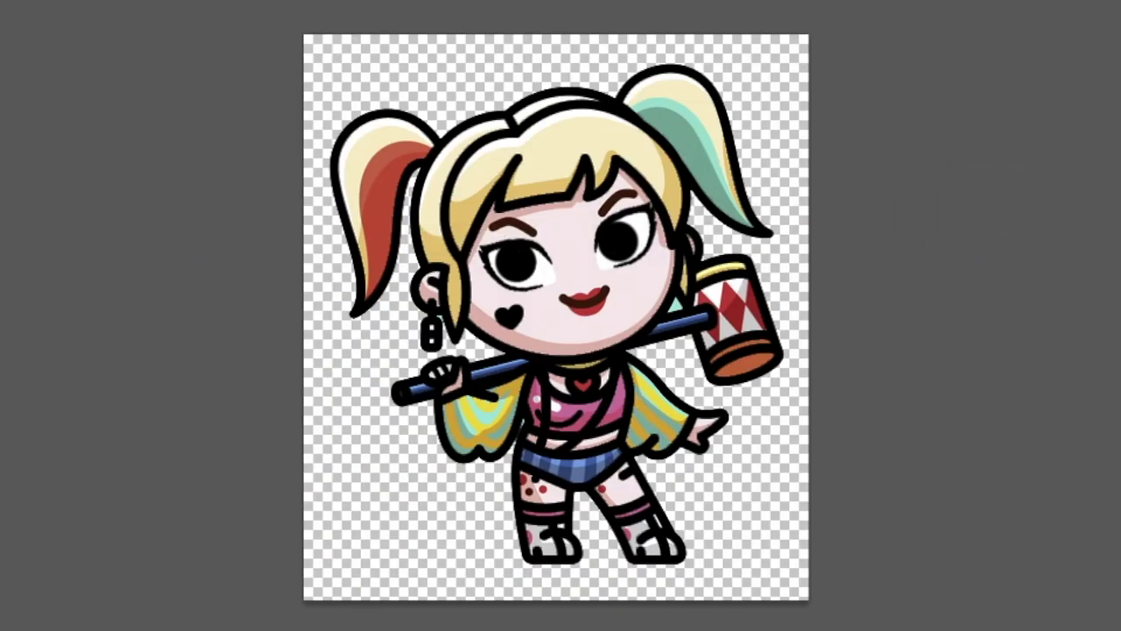
pyautogui.keyDown('alt'); pyautogui.click(350, 260); pyautogui.keyUp('alt')
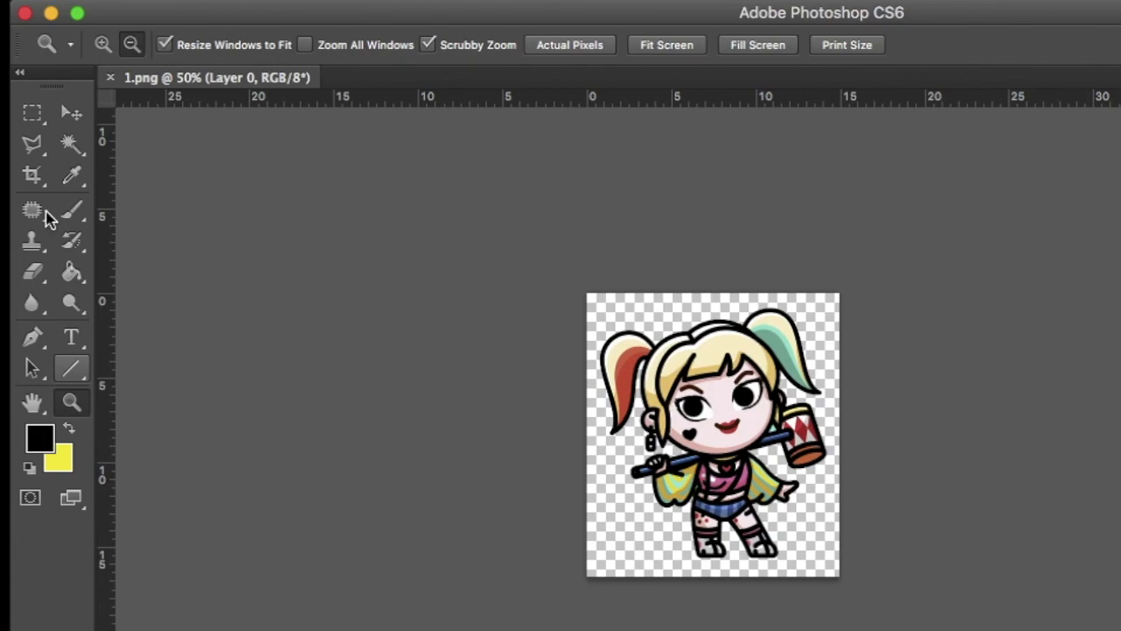
pyautogui.click(32, 178)
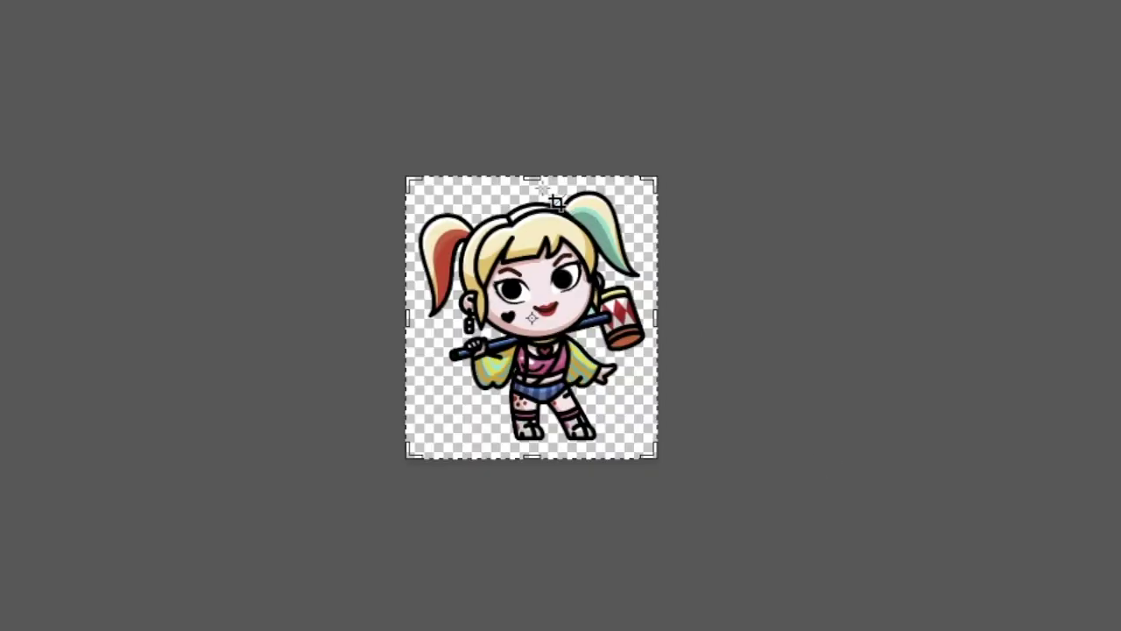
pyautogui.moveTo(531, 178); pyautogui.dragTo(528, 45)
pyautogui.moveTo(657, 333); pyautogui.dragTo(705, 336)
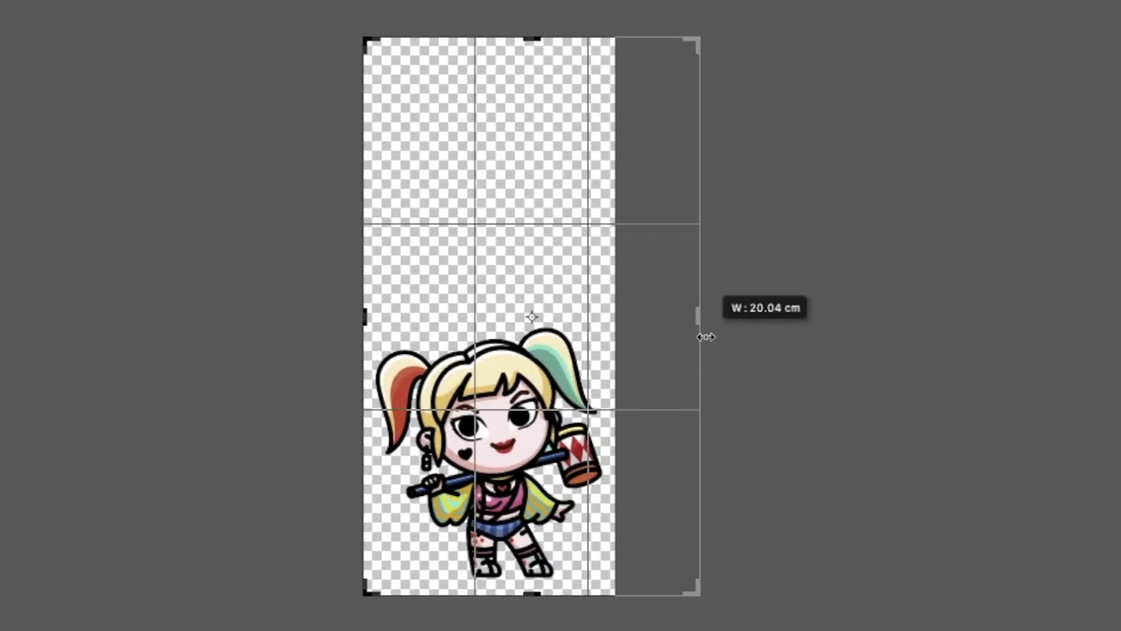
pyautogui.moveTo(364, 315); pyautogui.dragTo(325, 312)
pyautogui.moveTo(533, 596); pyautogui.dragTo(534, 605)
pyautogui.press('Return')
# Step: Load the figure's outline as a selection and fill it with white on a new layer beneath the figure
pyautogui.press('m')
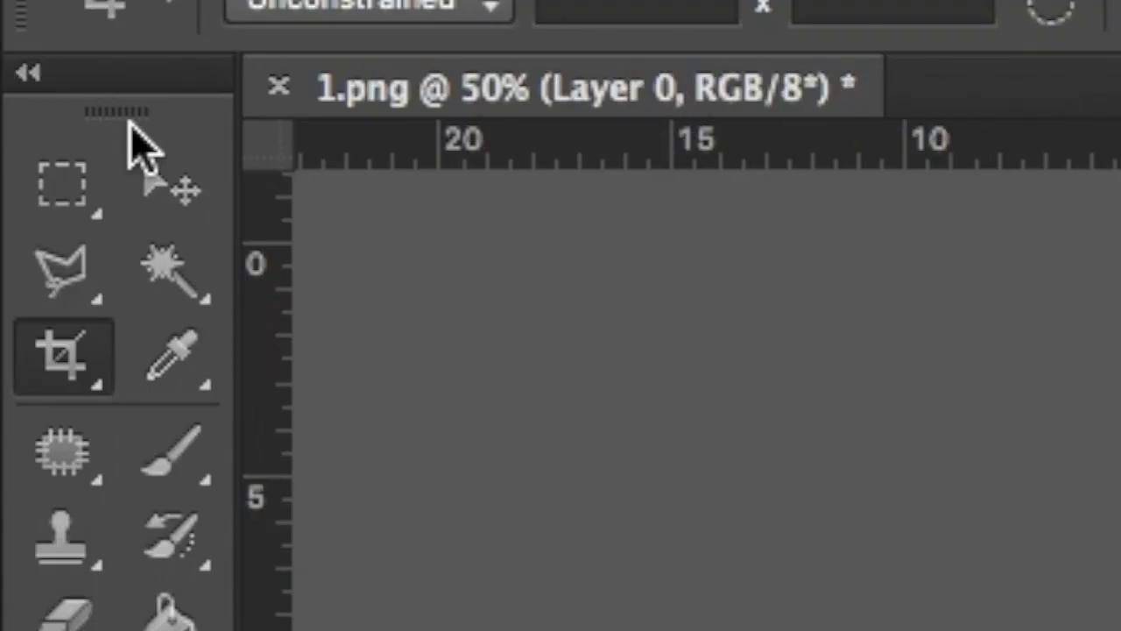
pyautogui.click(2, 77)
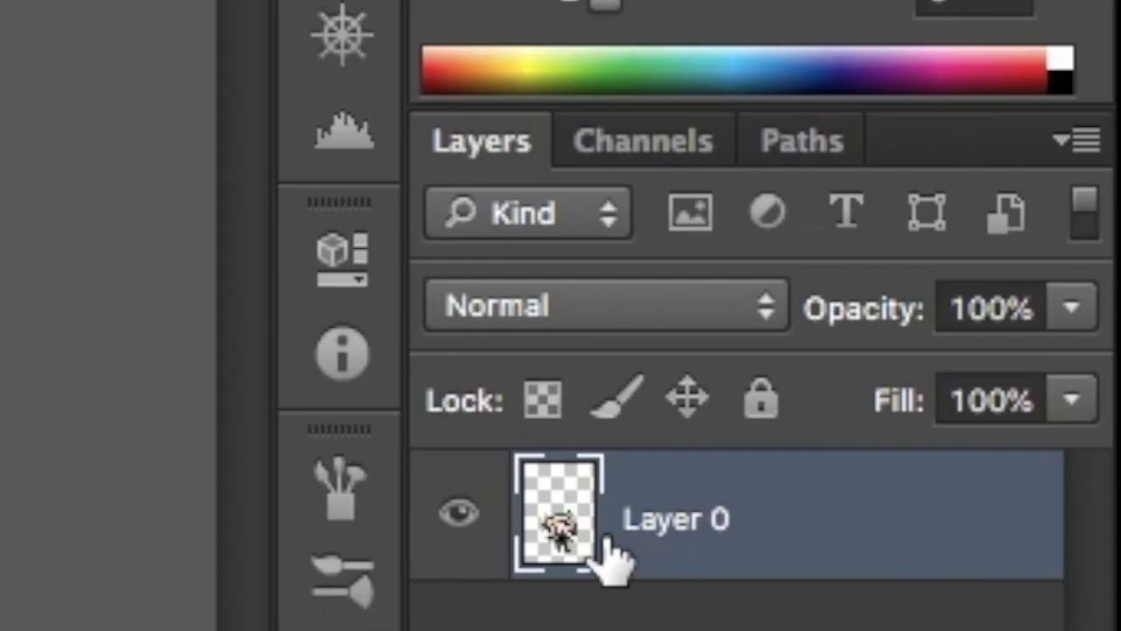
pyautogui.moveTo(606, 548); pyautogui.dragTo(554, 529)
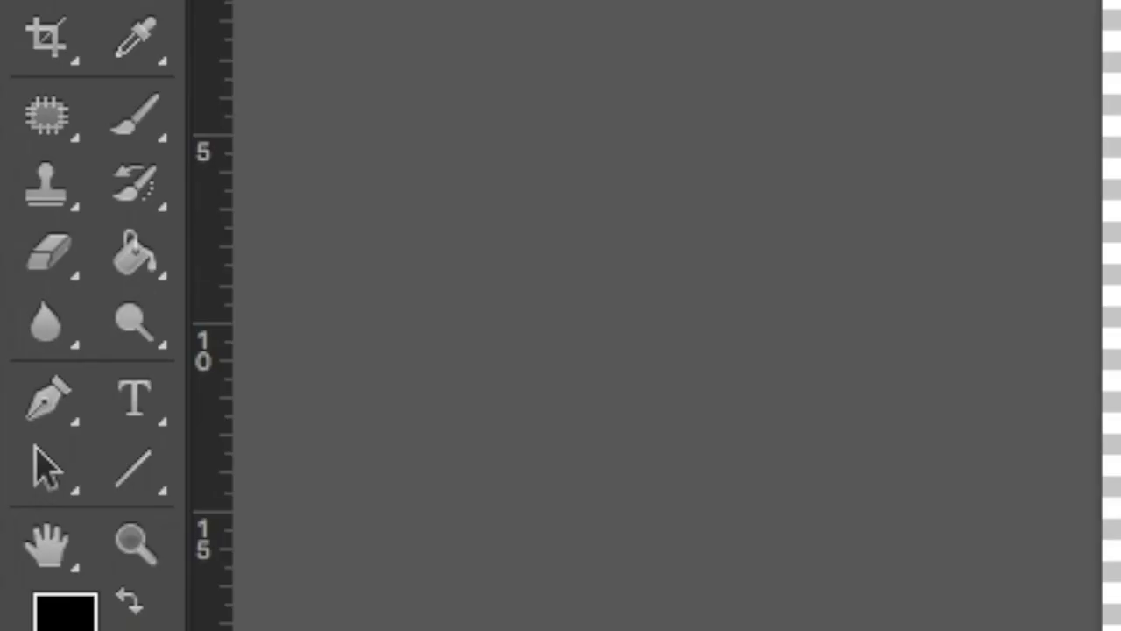
pyautogui.press('g')
pyautogui.click(561, 408)
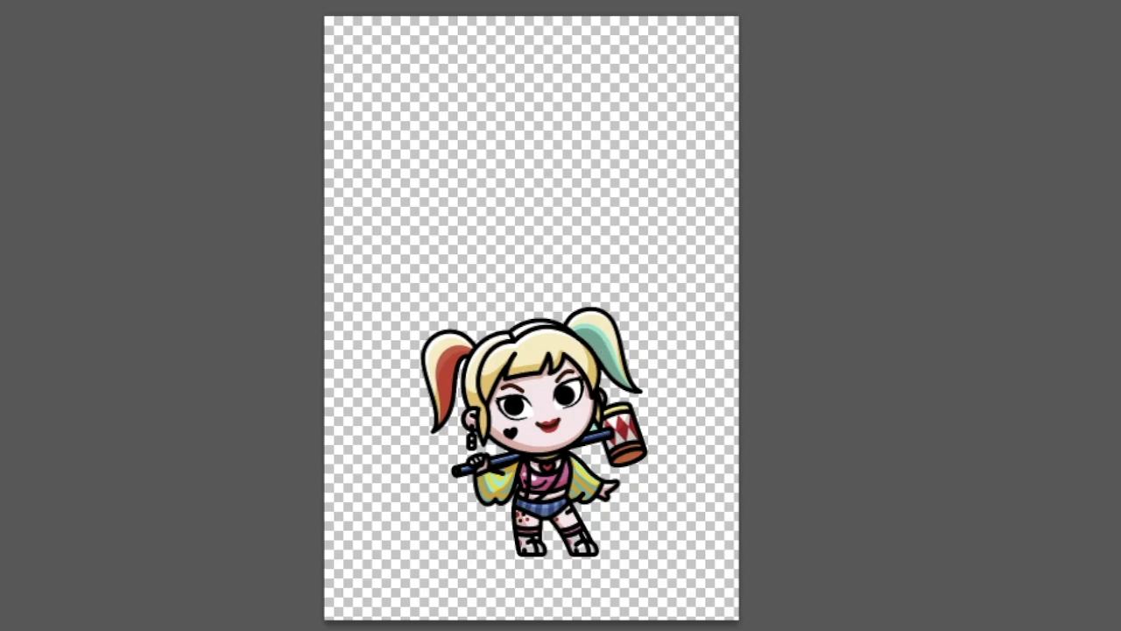
# Step: Expand the white silhouette into a narrow border around the figure with the Minimum filter
pyautogui.click(330, 16)
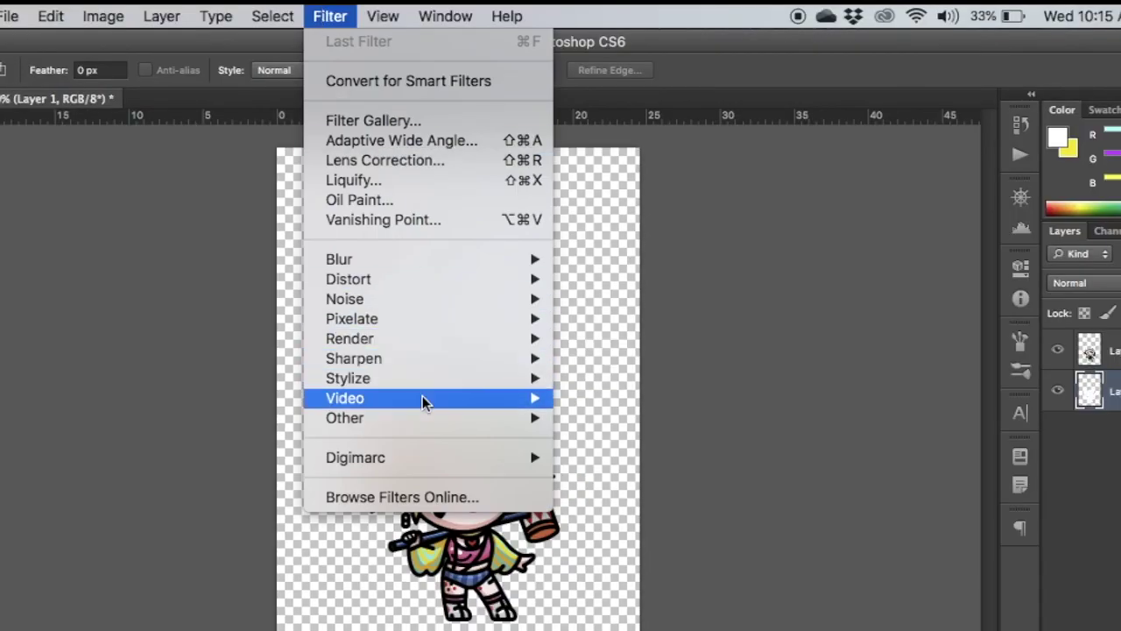
pyautogui.moveTo(426, 418)
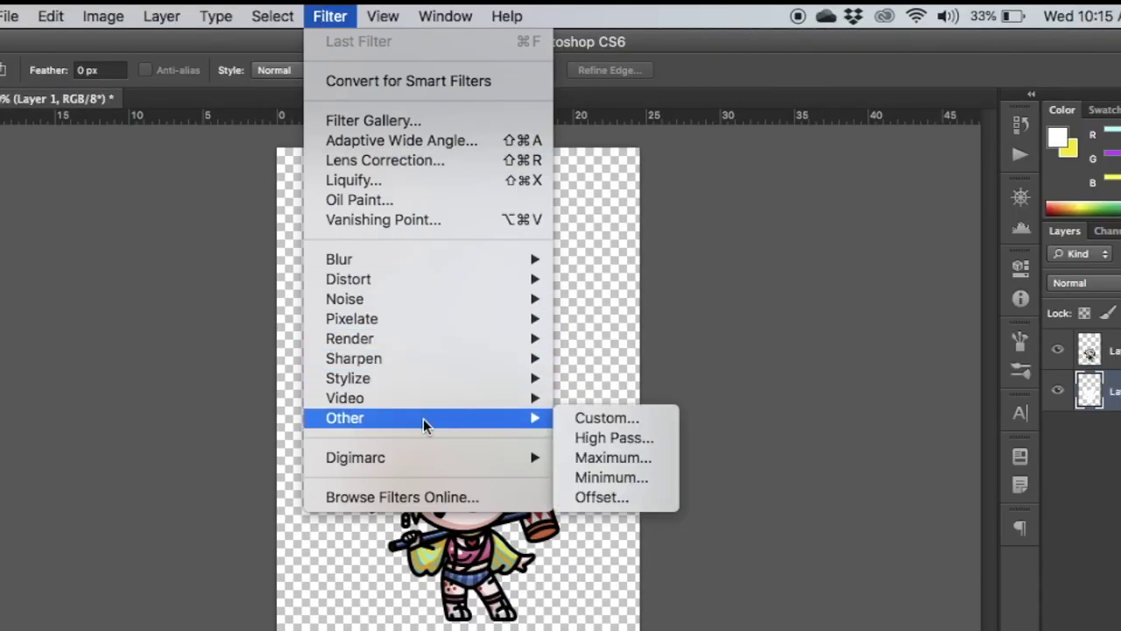
pyautogui.click(612, 477)
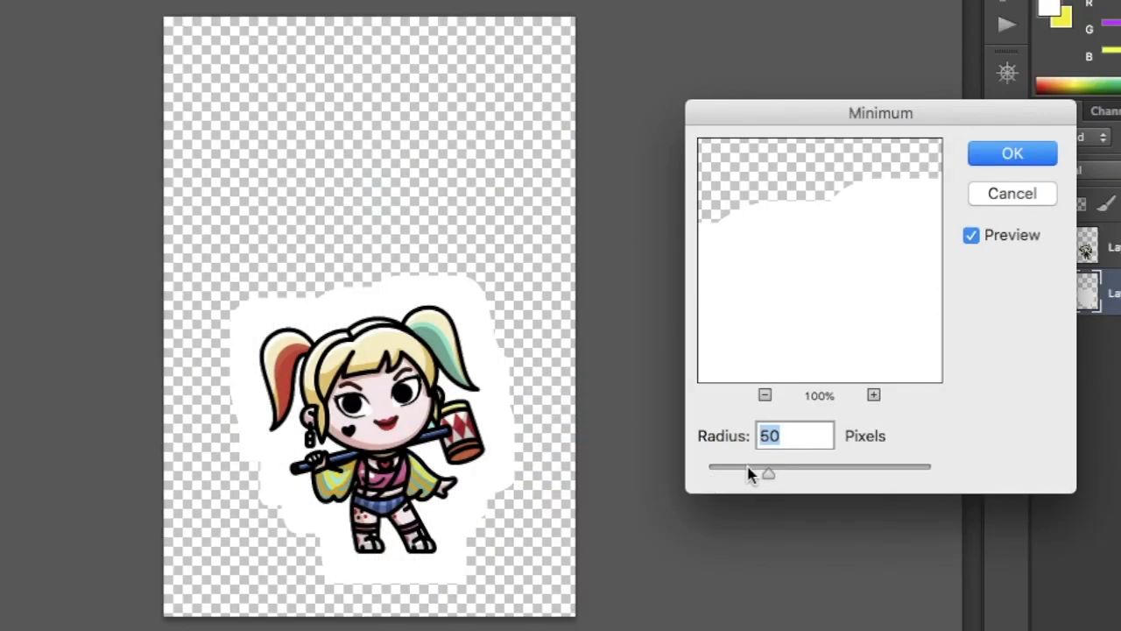
pyautogui.moveTo(748, 474); pyautogui.dragTo(733, 473)
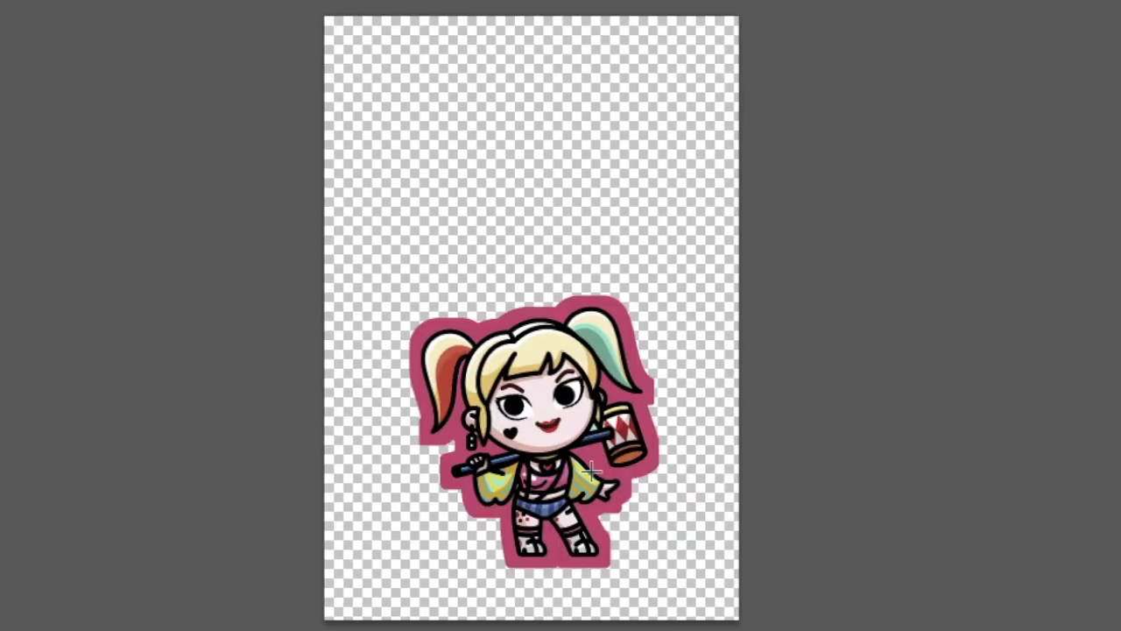
# Step: Place two horizontal and two vertical guides along the outer edges of the figure's pink border
pyautogui.moveTo(561, 2); pyautogui.dragTo(541, 295)
pyautogui.moveTo(2, 412); pyautogui.dragTo(408, 412)
pyautogui.moveTo(2, 359); pyautogui.dragTo(659, 407)
pyautogui.moveTo(538, 2); pyautogui.dragTo(732, 567)
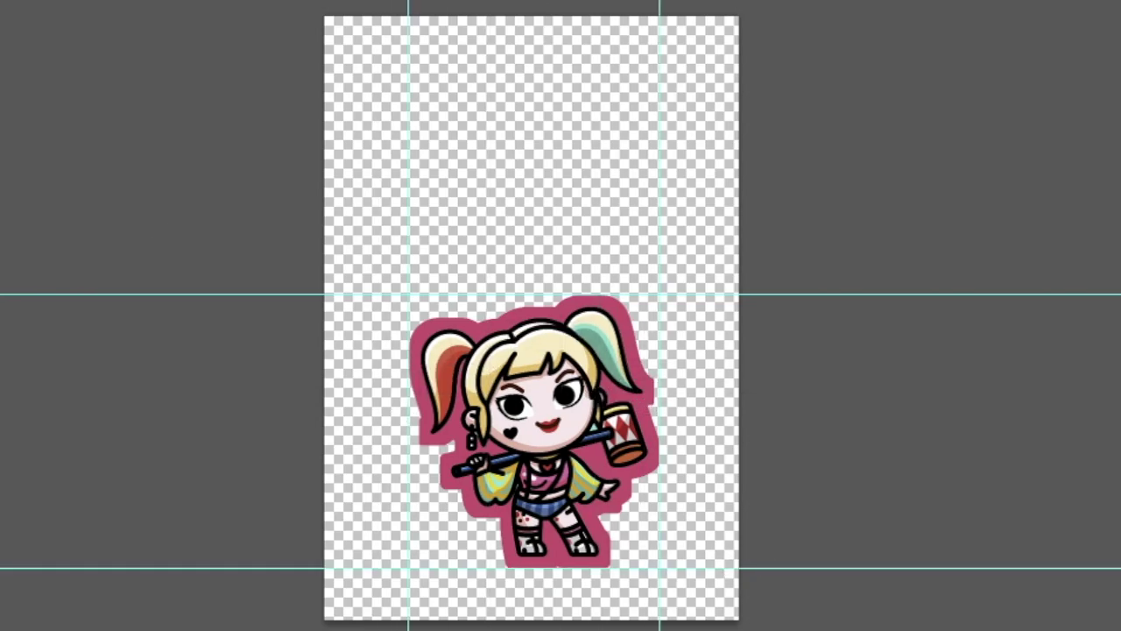
# Step: Draw a narrow pink rectangle as tall as the bordered figure and place it directly above the upper horizontal guide
pyautogui.rightClick(96, 263)
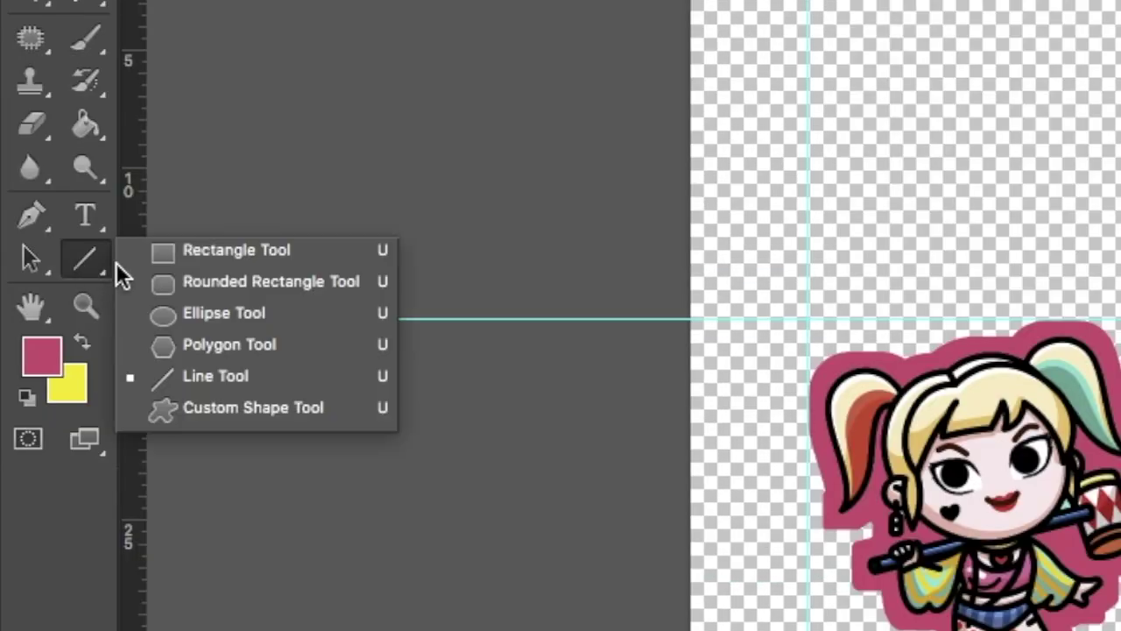
pyautogui.click(187, 278)
pyautogui.moveTo(408, 295)
pyautogui.mouseDown()
pyautogui.moveTo(667, 497)
pyautogui.moveTo(659, 568)
pyautogui.mouseUp()
pyautogui.moveTo(681, 430); pyautogui.dragTo(543, 132)
# Step: Add a vertical guide through the figure's center and move the pink strip down until it overlaps the border around the head
pyautogui.click(534, 431)
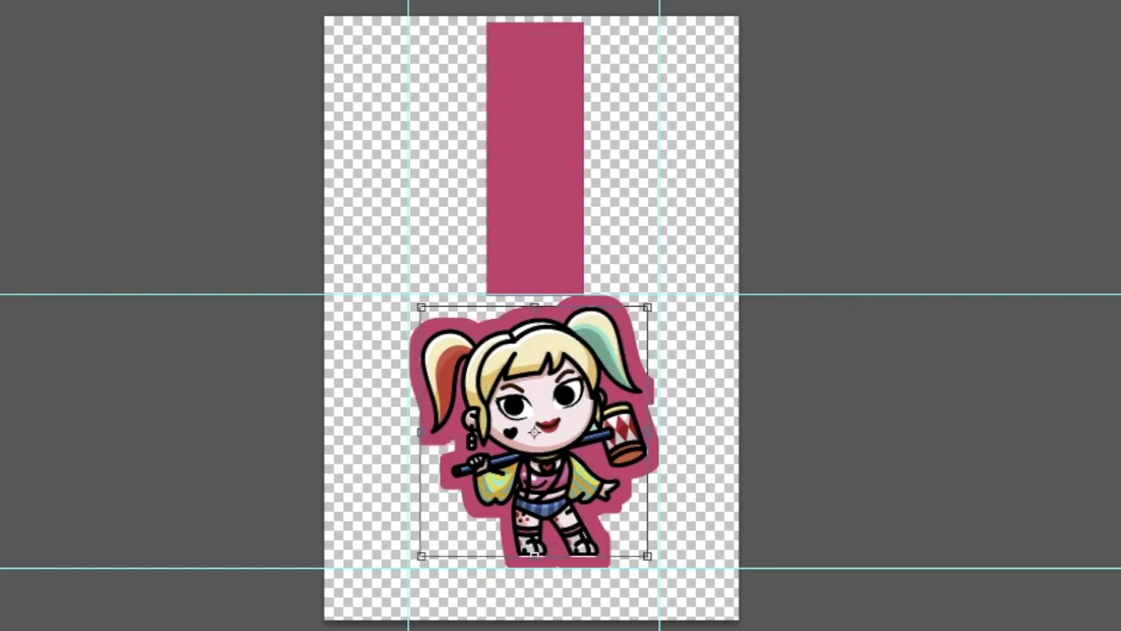
pyautogui.moveTo(0, 440); pyautogui.dragTo(534, 440)
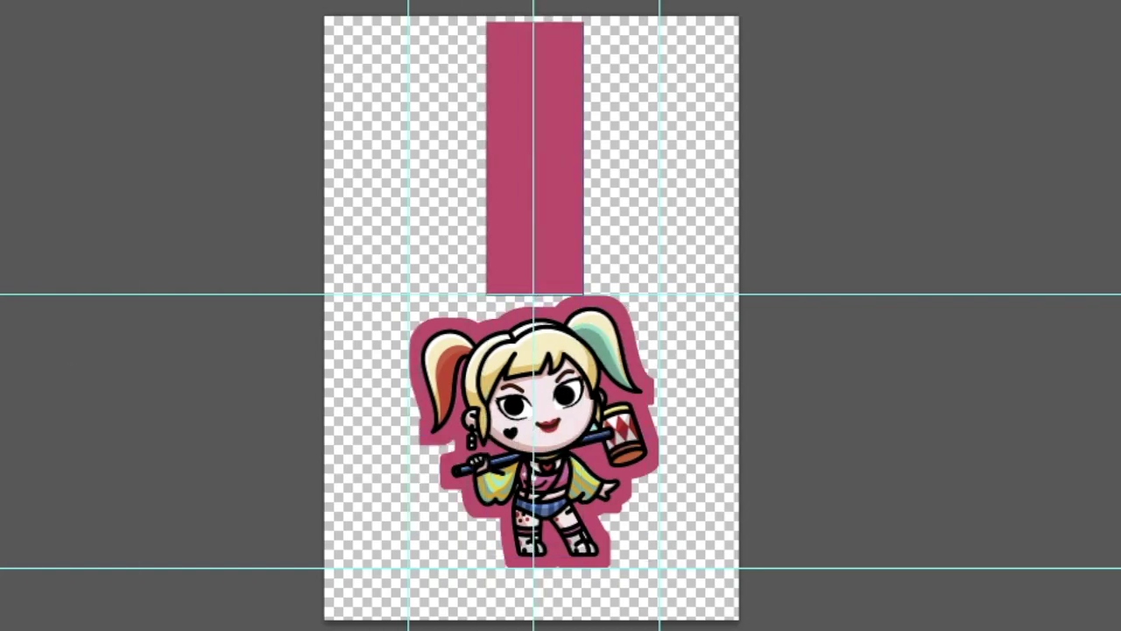
pyautogui.hotkey('shift', 'Down')
pyautogui.hotkey('shift', 'Down')
pyautogui.hotkey('shift', 'Down')
pyautogui.hotkey('shift', 'Down')
pyautogui.hotkey('shift', 'Down')
pyautogui.hotkey('shift', 'Down')
pyautogui.hotkey('shift', 'Down')
pyautogui.hotkey('shift', 'Down')
pyautogui.hotkey('shift', 'Down')
pyautogui.hotkey('shift', 'Down')
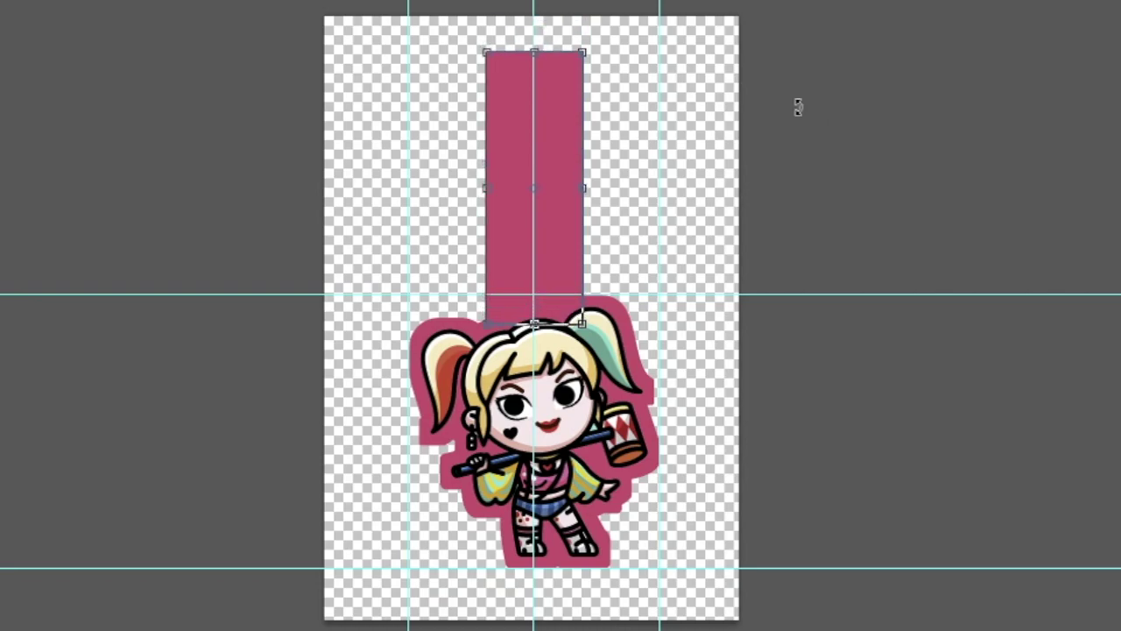
pyautogui.press('Down')
pyautogui.press('Down')
pyautogui.press('Down')
pyautogui.press('Down')
pyautogui.press('Down')
pyautogui.press('Down')
pyautogui.press('Down')
pyautogui.press('Down')
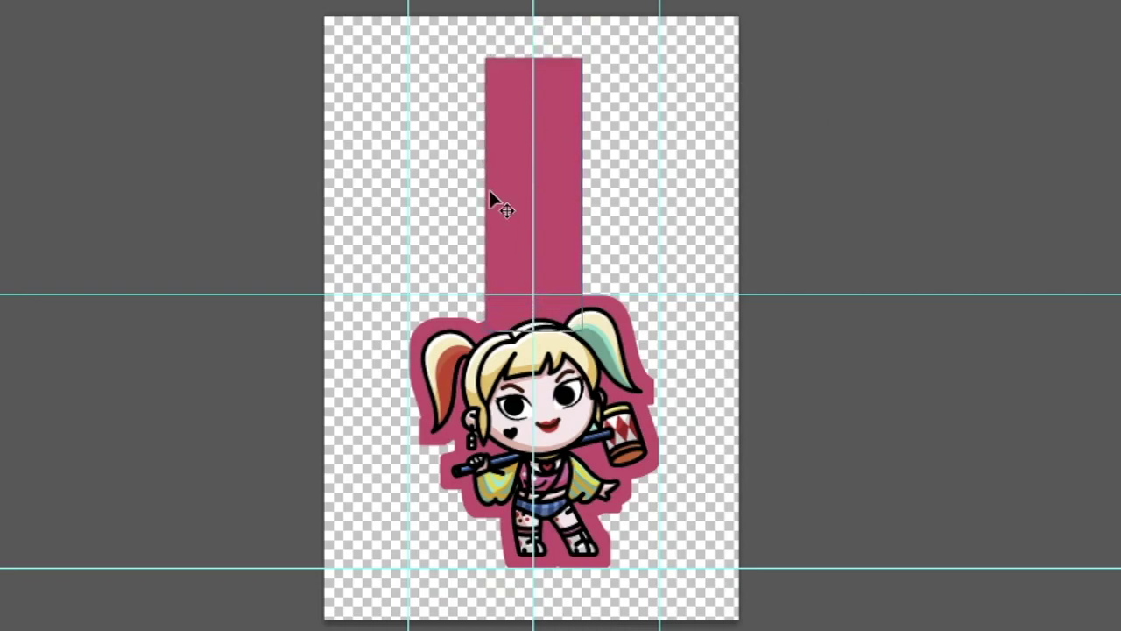
# Step: Merge all visible layers of the bookmark into one
pyautogui.rightClick(1120, 395)
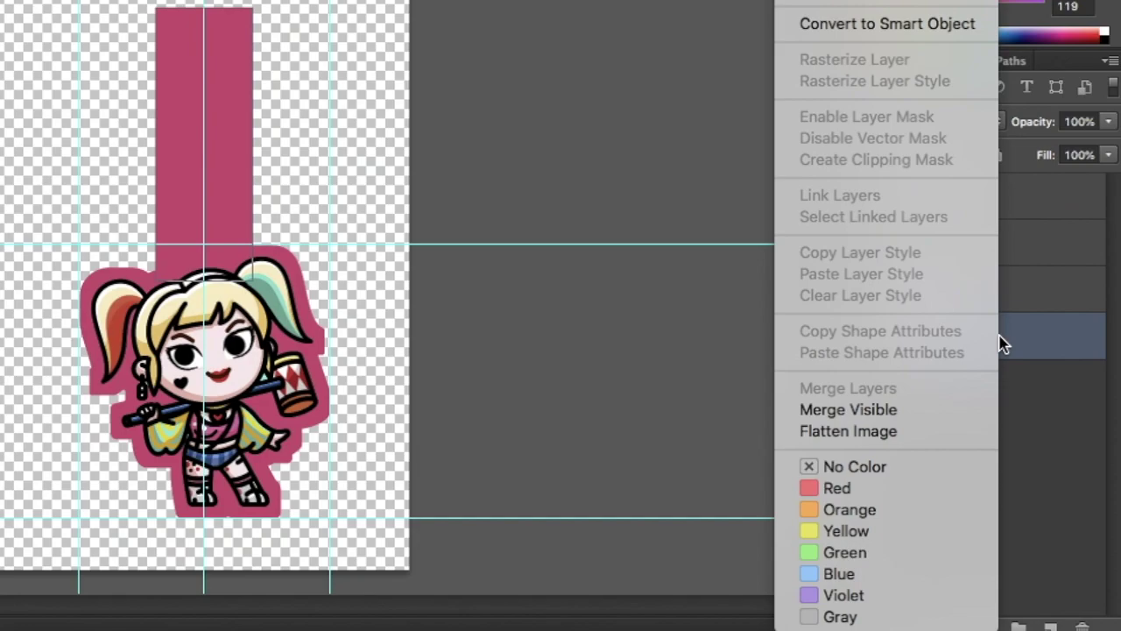
pyautogui.click(889, 411)
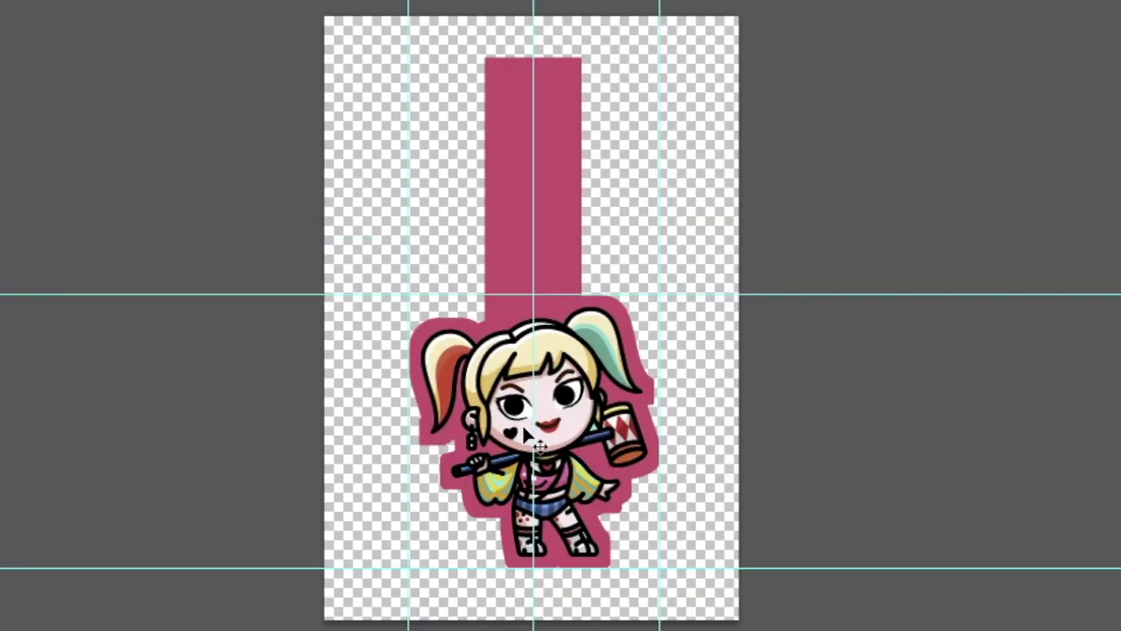
pyautogui.moveTo(525, 435); pyautogui.dragTo(621, 393)
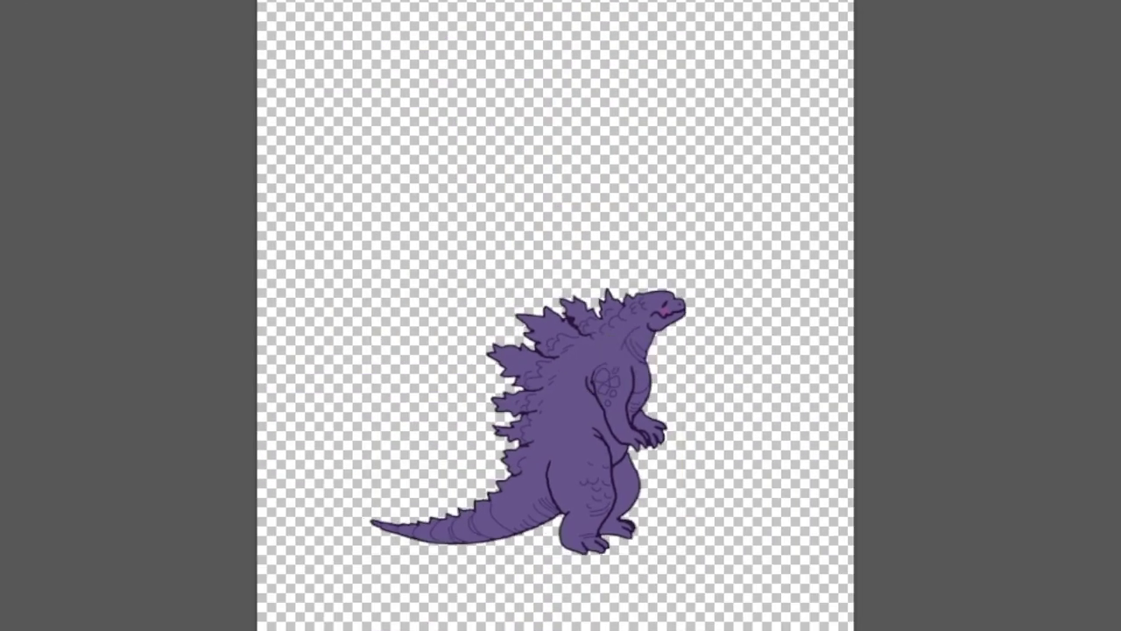
# Step: Center the purple Godzilla figure on the vertical guide and apply the Minimum filter to create a white border around it
pyautogui.moveTo(595, 420); pyautogui.dragTo(624, 420)
pyautogui.click(638, 355)
pyautogui.click(636, 252)
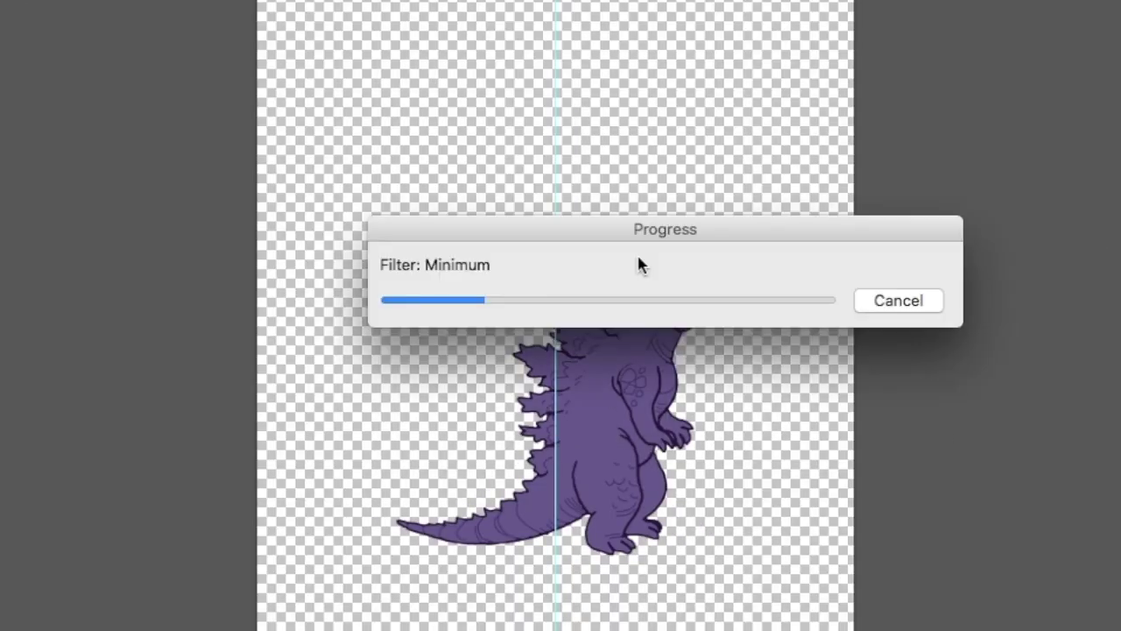
# Step: Duplicate the Purple Details layer
pyautogui.rightClick(981, 367)
pyautogui.click(854, 136)
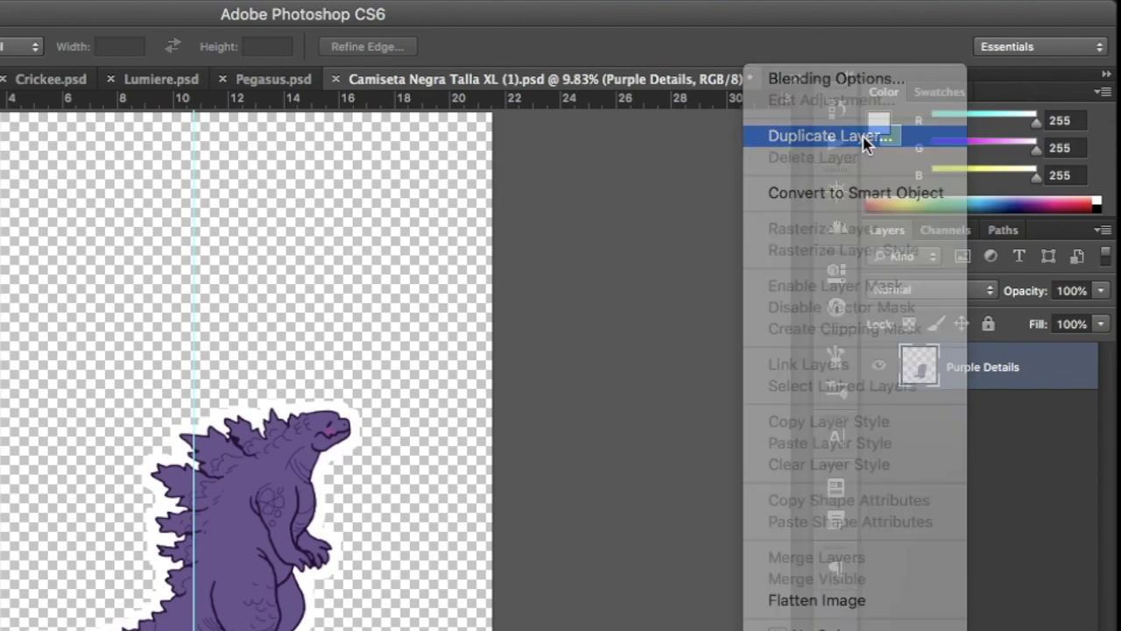
pyautogui.press('Return')
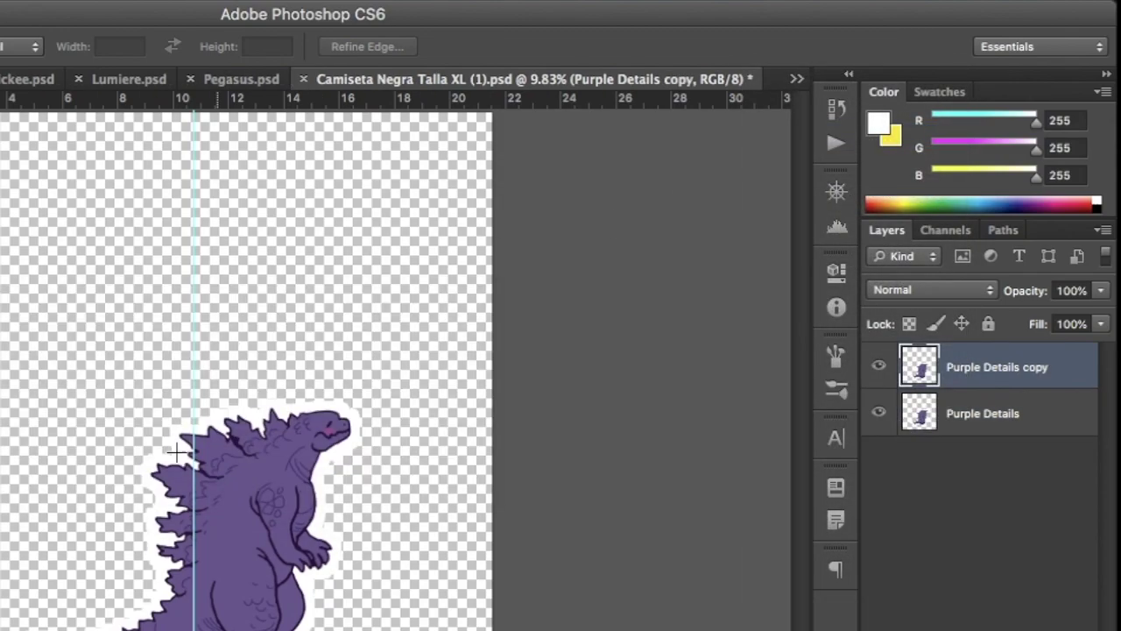
# Step: Flip the copied Godzilla vertically and move it up about 10.35 cm so it sits above the original, head to head
pyautogui.press('super+t')
pyautogui.rightClick(262, 453)
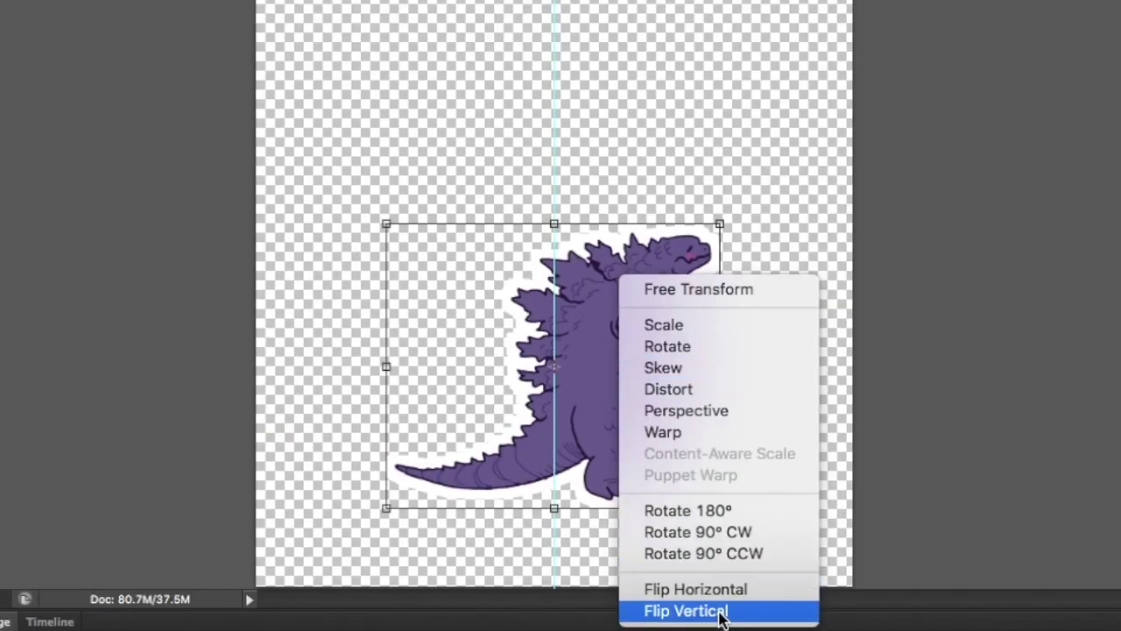
pyautogui.click(718, 610)
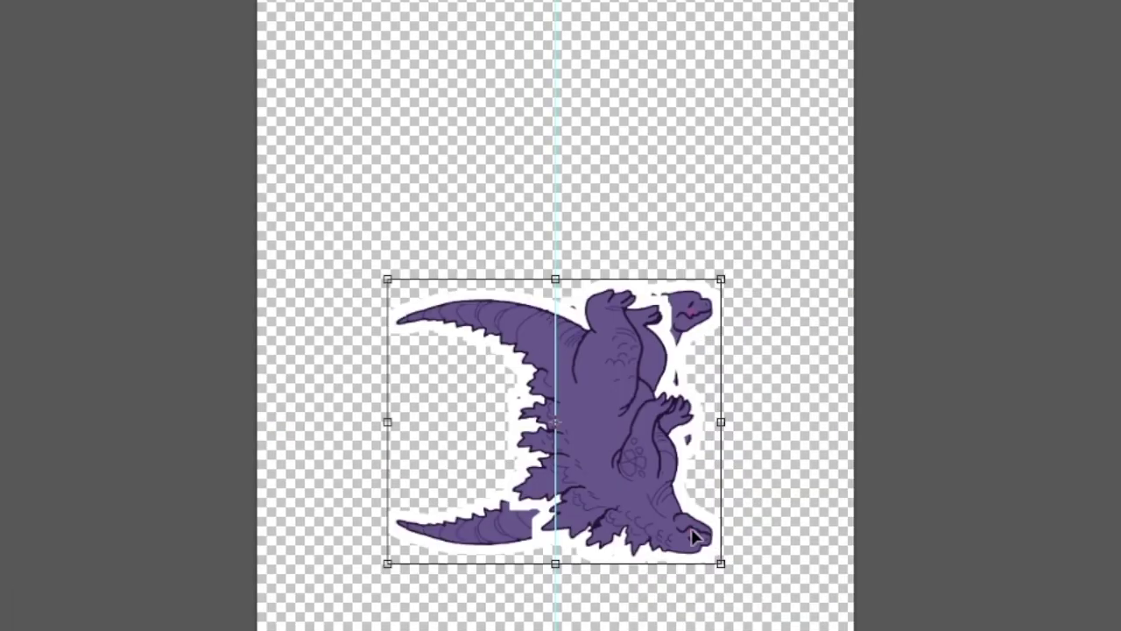
pyautogui.moveTo(672, 501)
pyautogui.mouseDown()
pyautogui.moveTo(671, 196)
pyautogui.moveTo(671, 206)
pyautogui.mouseUp()
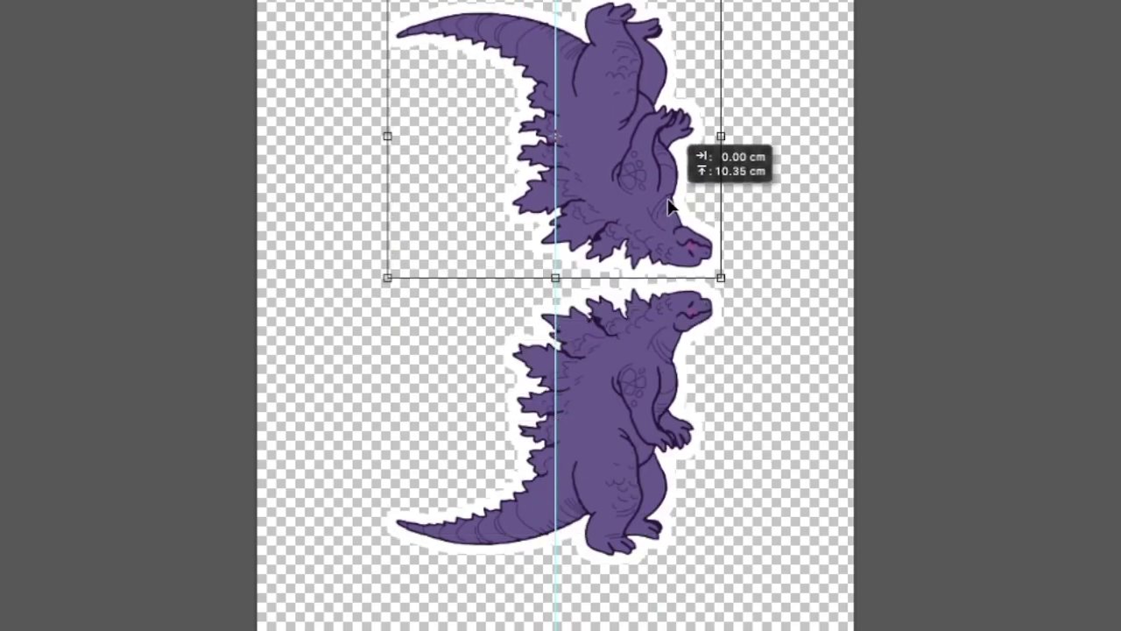
pyautogui.press('Return')
# Step: Fill a rectangular selection between the heads of the two mirrored Godzilla figures with white to join them
pyautogui.scroll(4, 659, 270)
pyautogui.press('m')
pyautogui.moveTo(402, 204)
pyautogui.mouseDown()
pyautogui.moveTo(727, 422)
pyautogui.moveTo(858, 374)
pyautogui.mouseUp()
pyautogui.hotkey('ctrl', 'BackSpace')
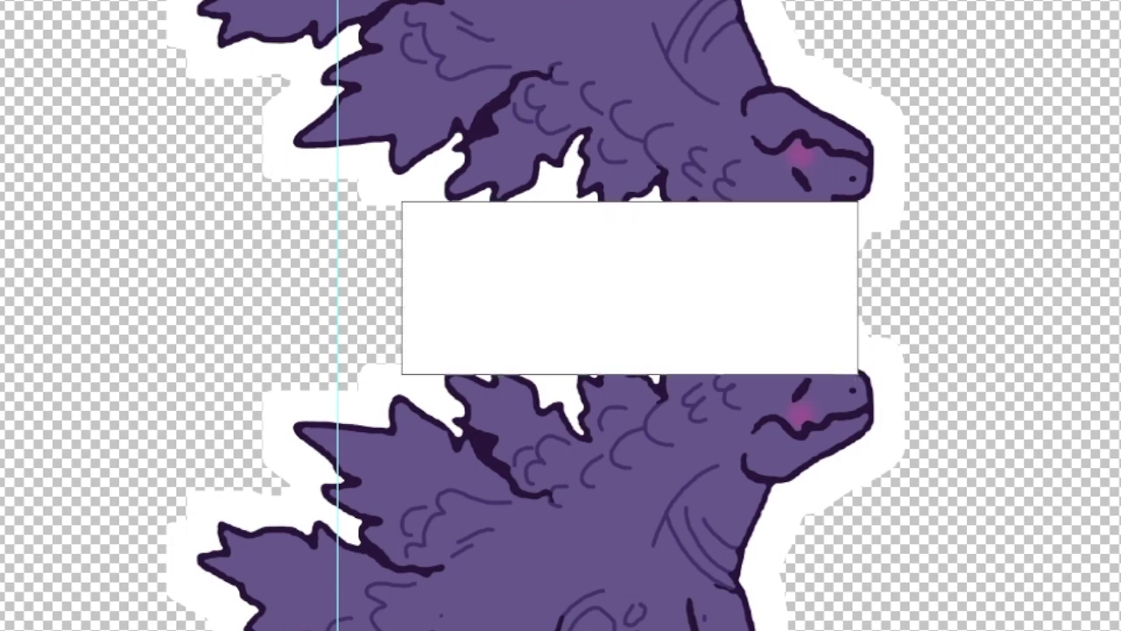
pyautogui.hotkey('ctrl', '0')
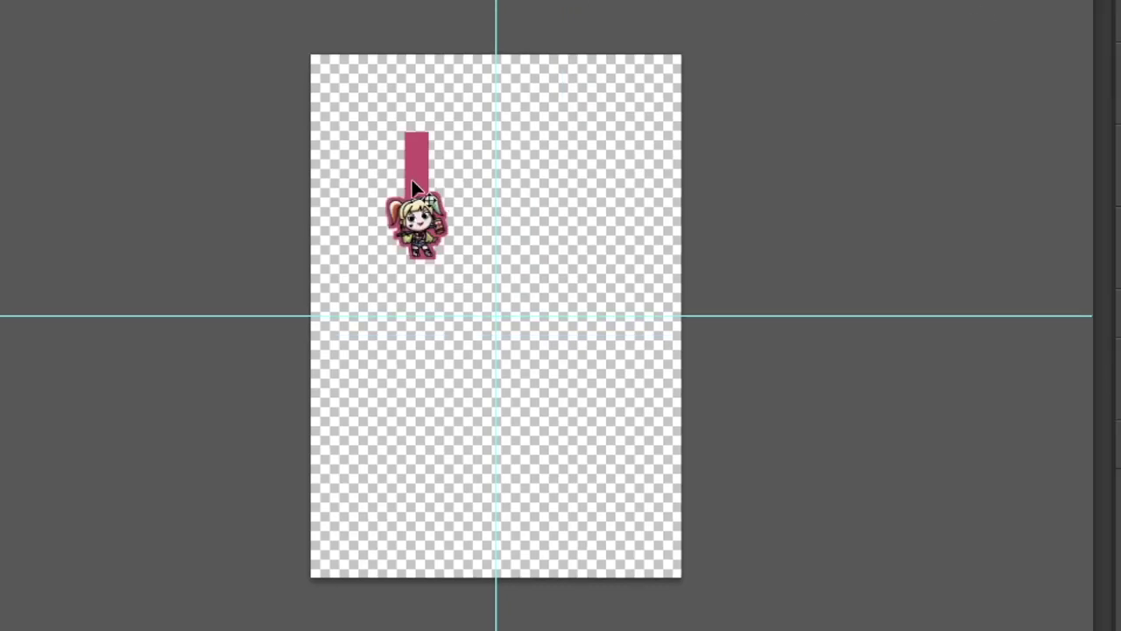
# Step: Move the pink bookmark to the page's upper-left corner and scale it to 4.00 cm wide by 8.15 cm high
pyautogui.moveTo(408, 193); pyautogui.dragTo(331, 120)
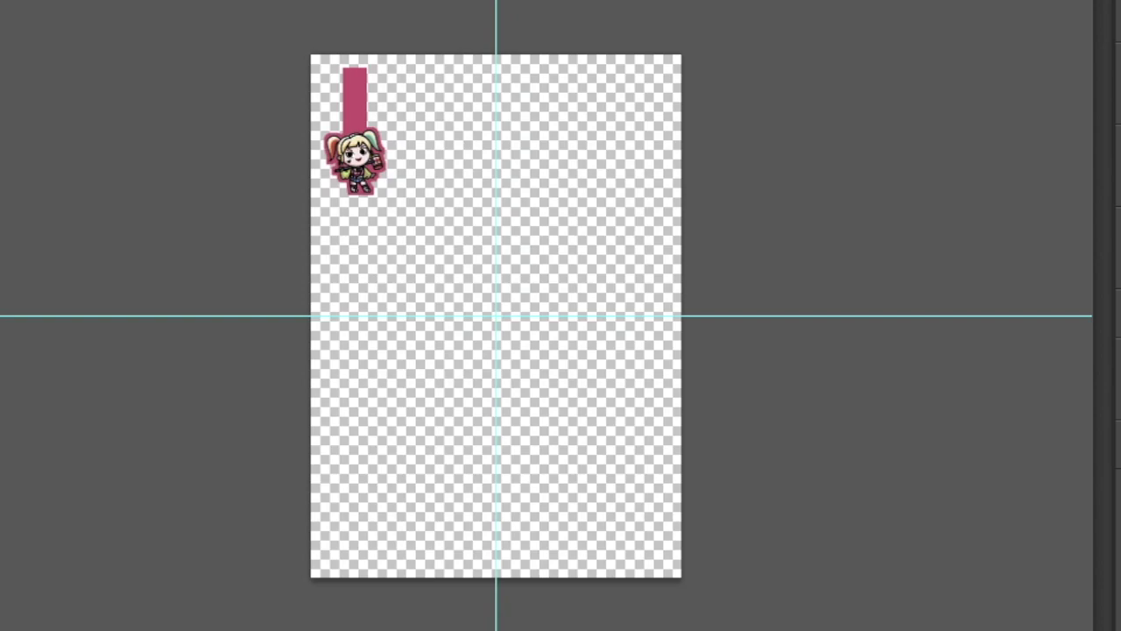
pyautogui.scroll(3, 275, 110)
pyautogui.scroll(3, 518, 286)
pyautogui.hotkey('ctrl', 't')
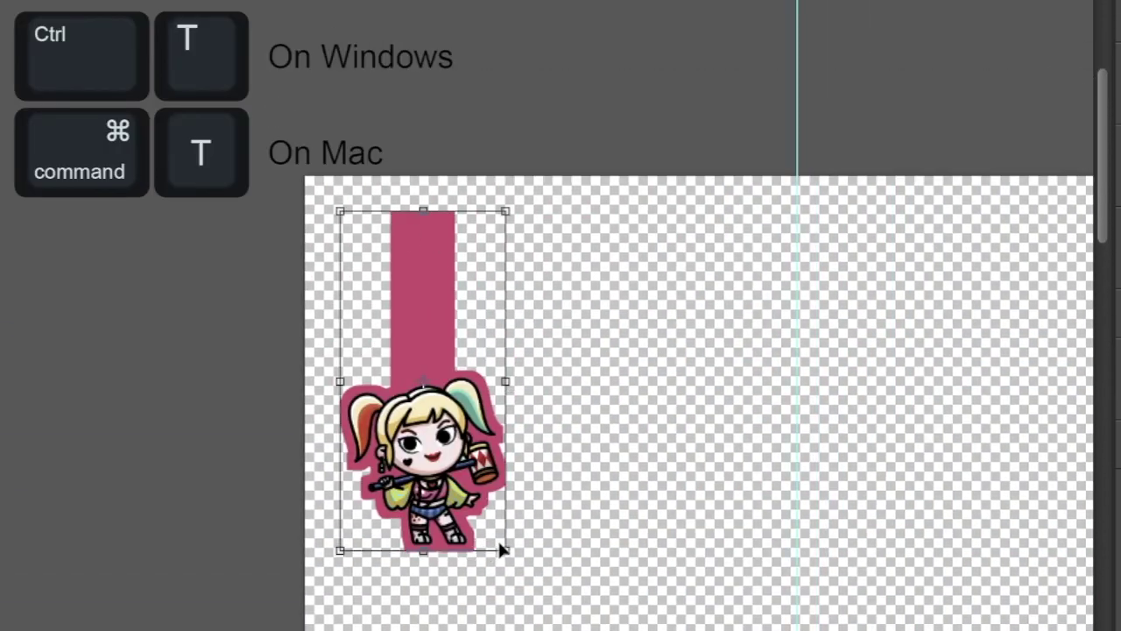
pyautogui.moveTo(503, 551); pyautogui.dragTo(536, 604)
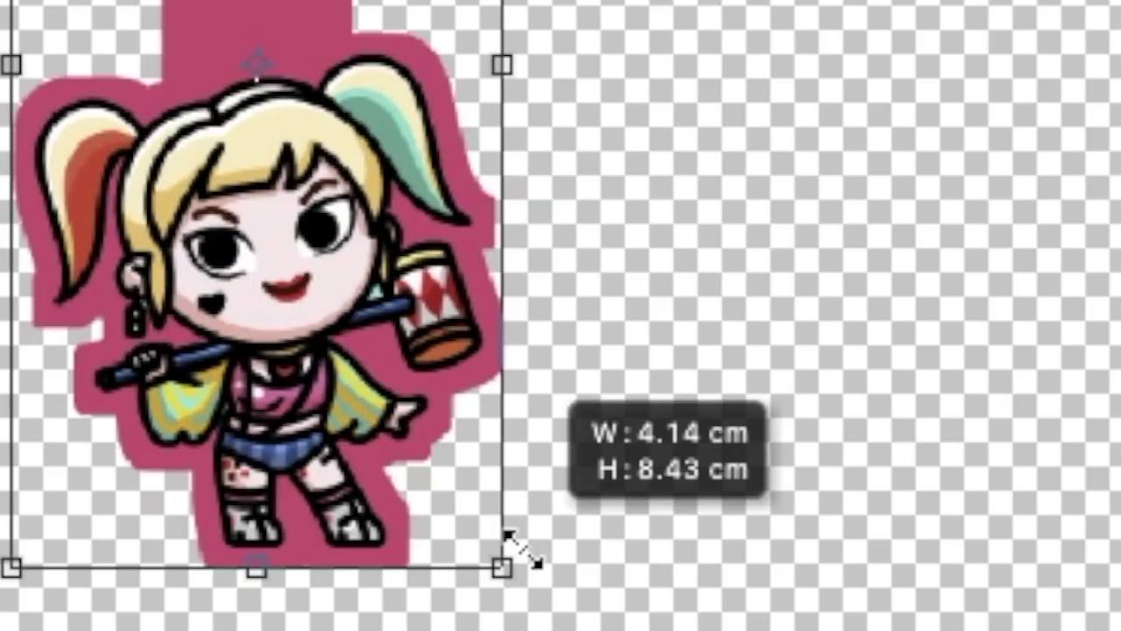
pyautogui.moveTo(522, 548); pyautogui.dragTo(493, 545)
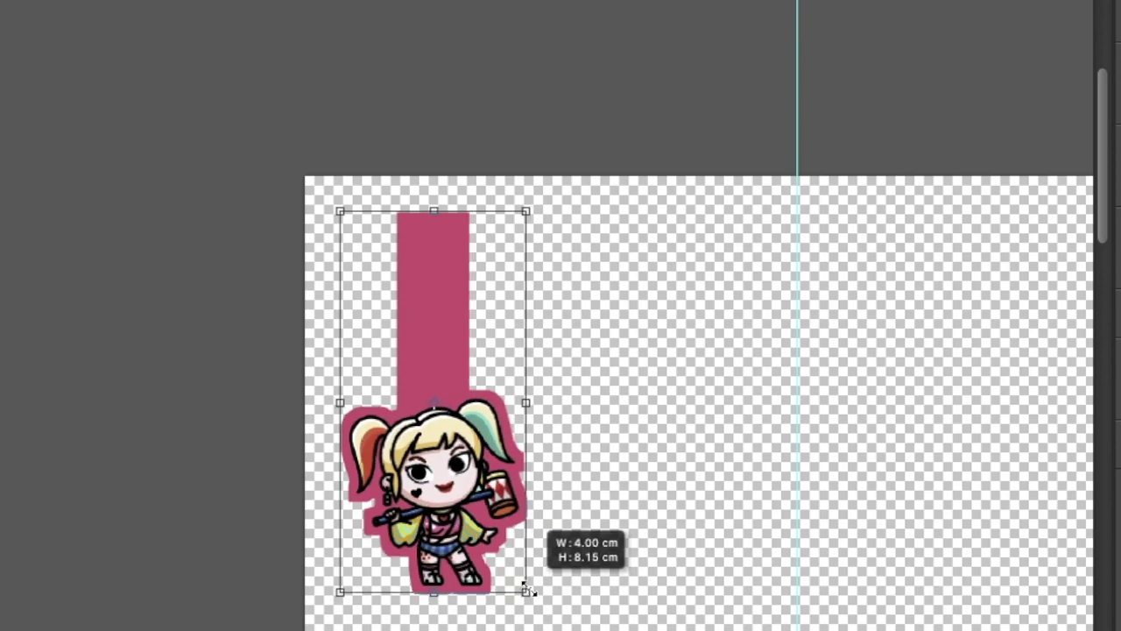
pyautogui.moveTo(528, 591); pyautogui.dragTo(526, 590)
pyautogui.press('Return')
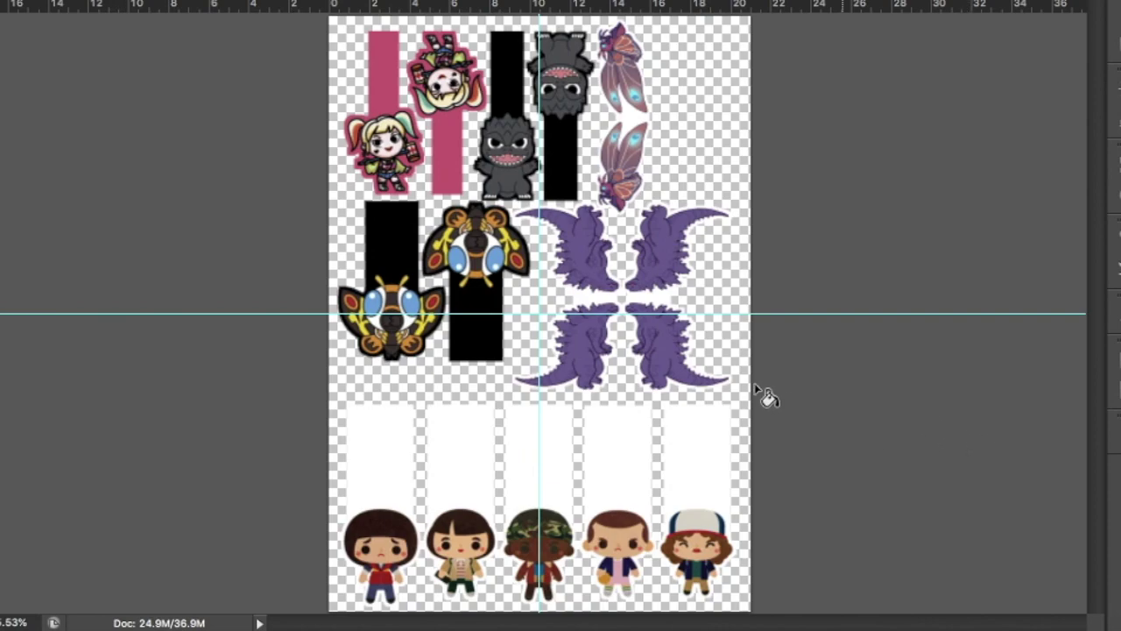
# Step: Fill the empty background of the bookmark sheet with pale yellow and open the print settings for the sheet
pyautogui.click(723, 389)
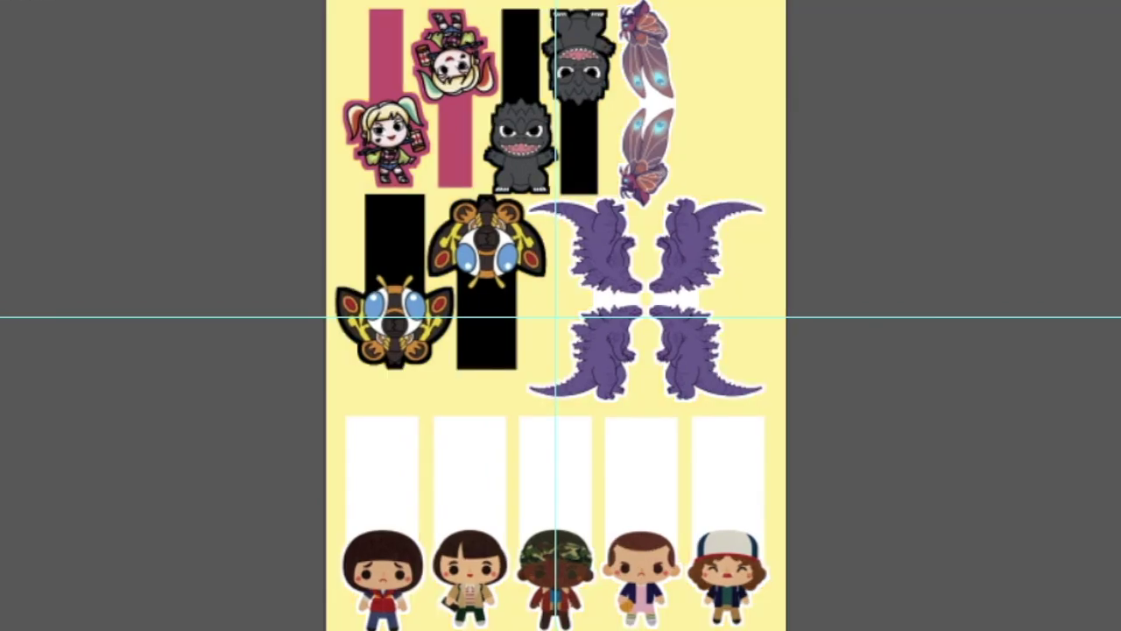
pyautogui.click(53, 0)
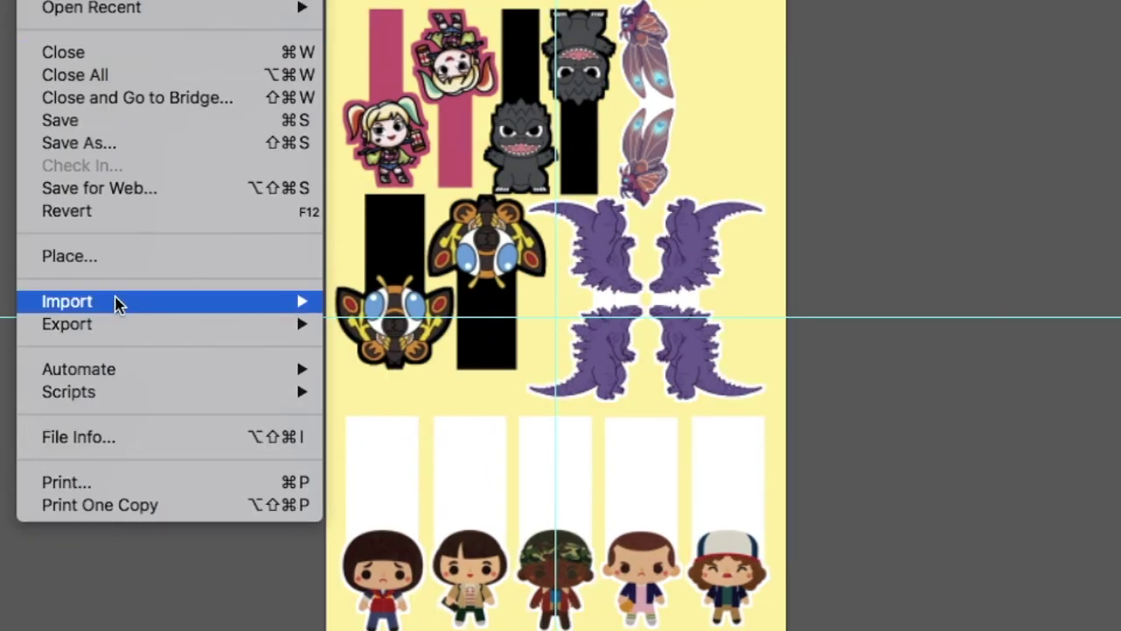
pyautogui.click(150, 487)
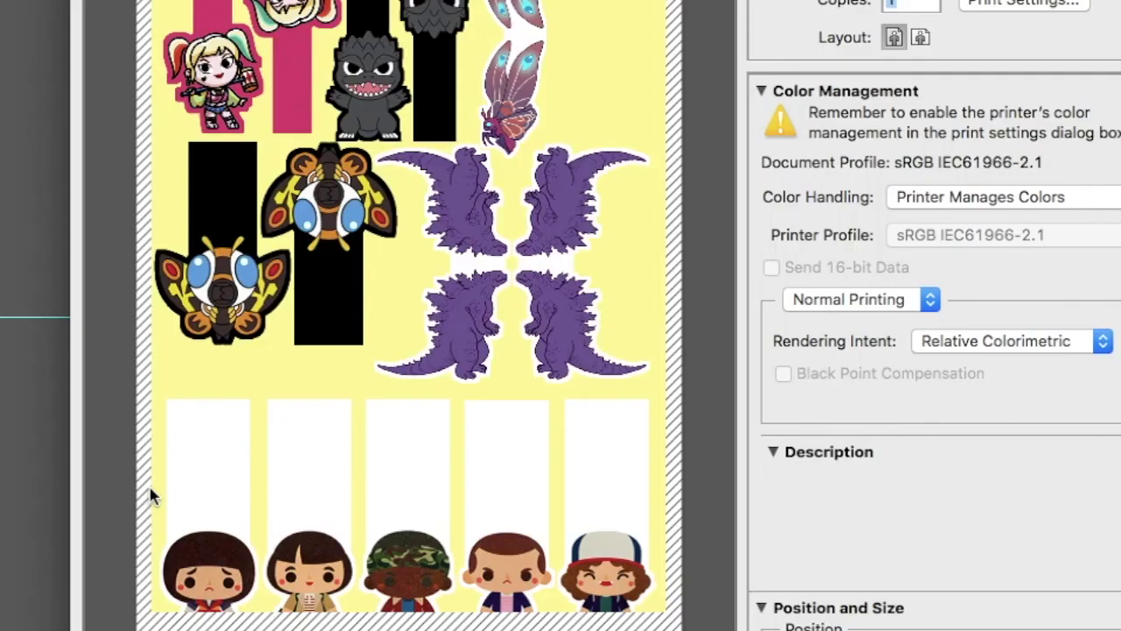